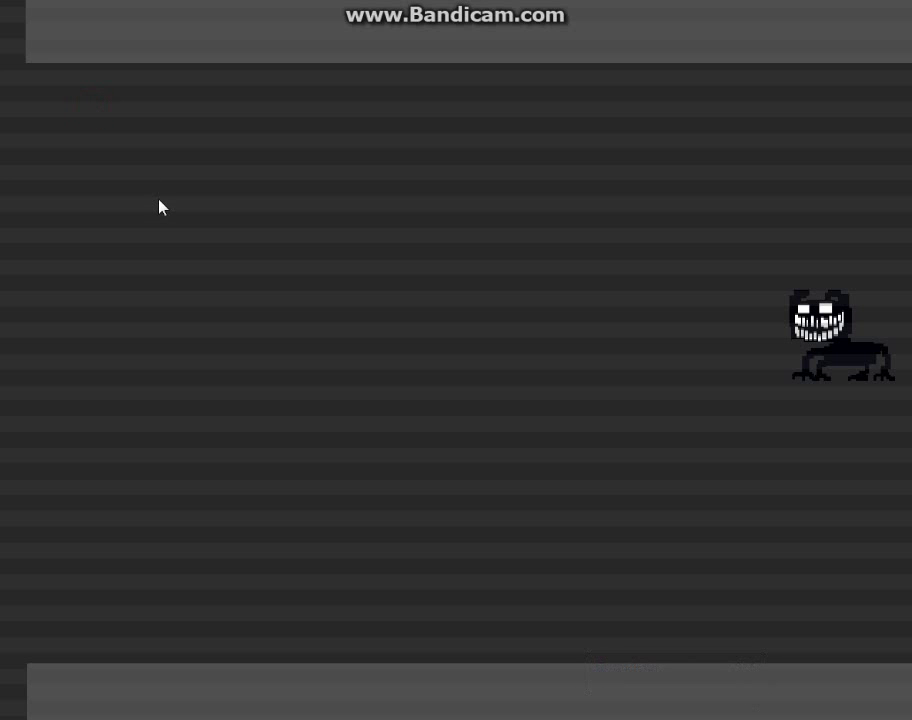
Focus the teaser window so the grinning creature can be controlled
{"action": "left_click", "coordinate": [200, 223]}
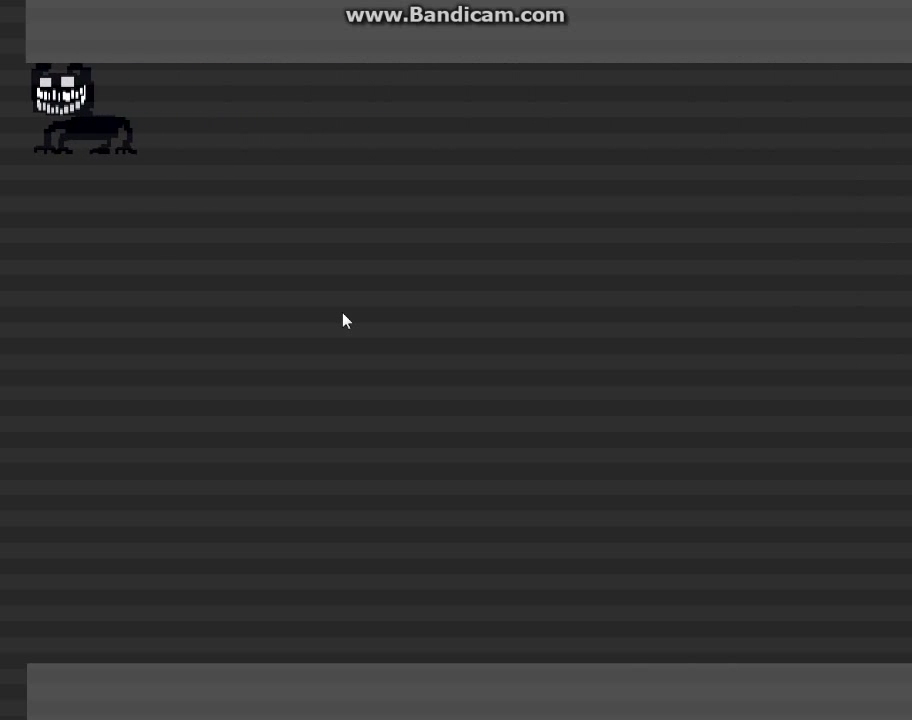
Drop the creature to the empty room's floor and walk it right to the edge
{"action": "key", "text": "Right"}
{"action": "key", "text": "Down"}
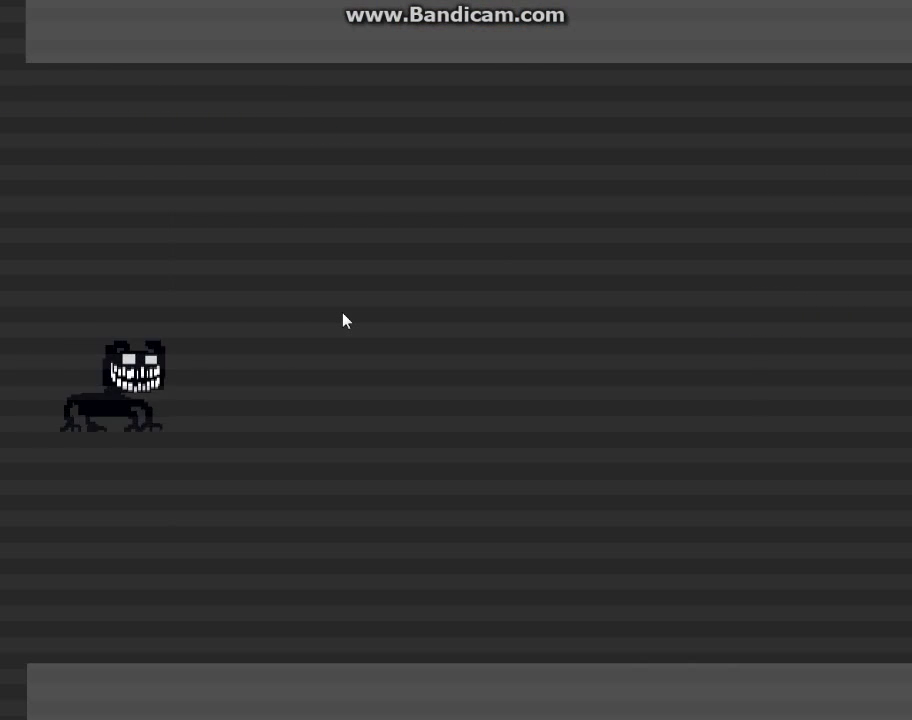
{"action": "key", "text": "Right"}
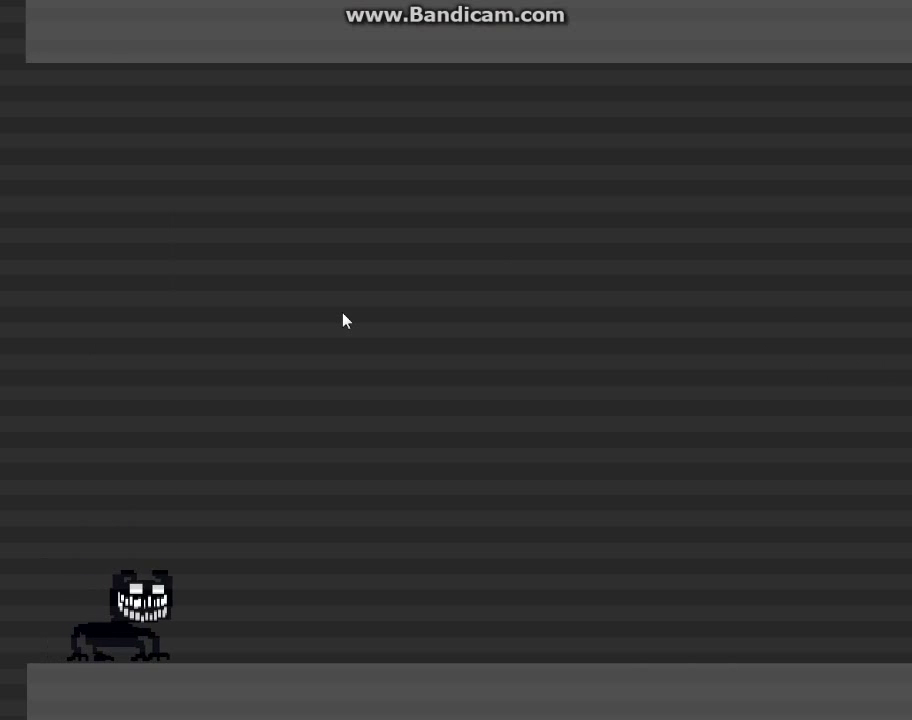
{"action": "key", "text": "Right"}
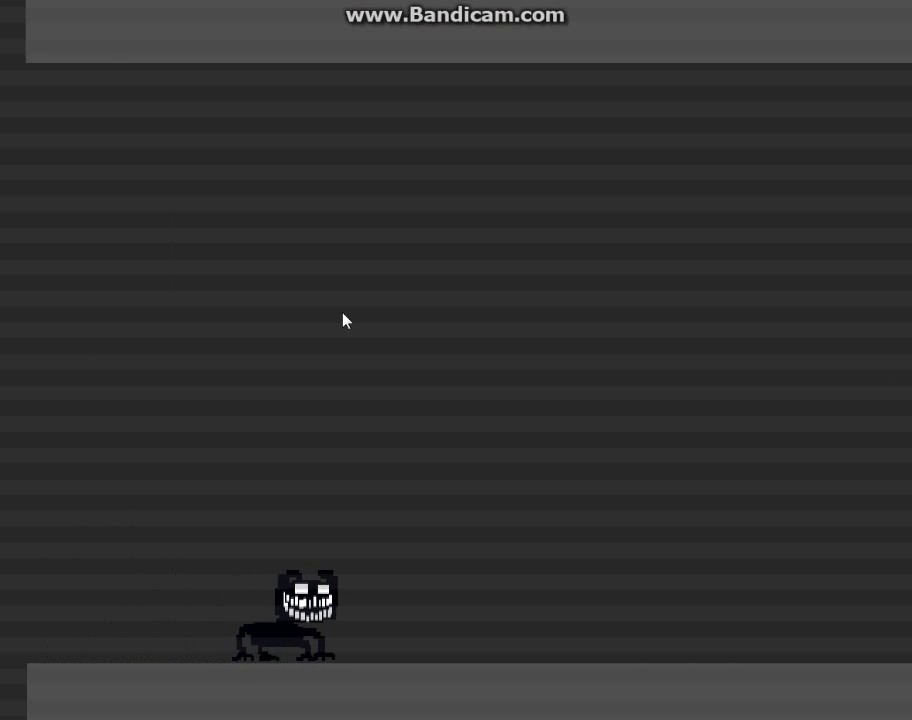
{"action": "key", "text": "Right"}
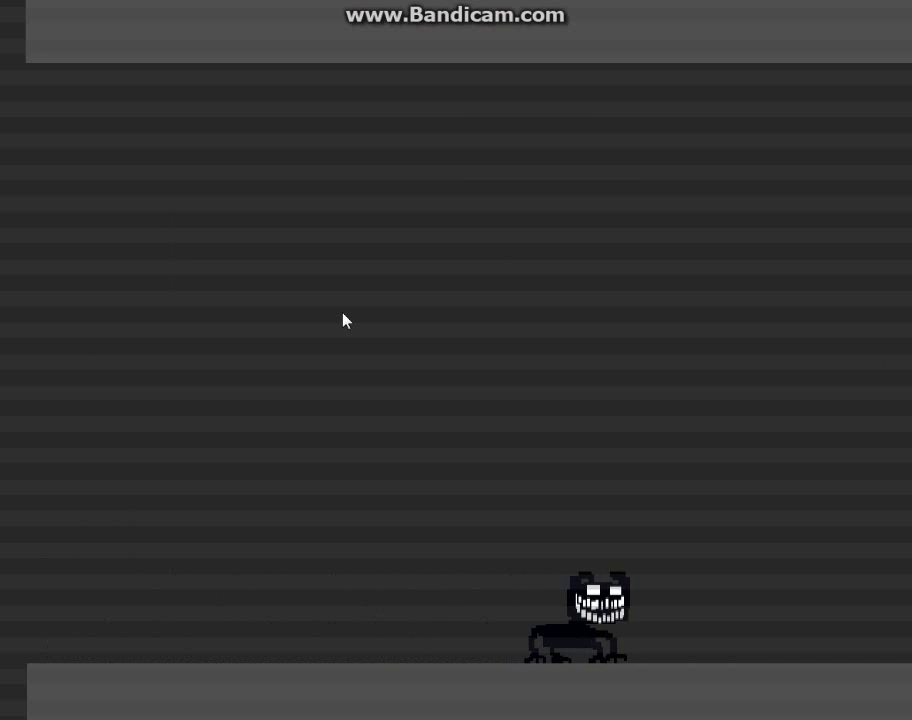
{"action": "key", "text": "Right"}
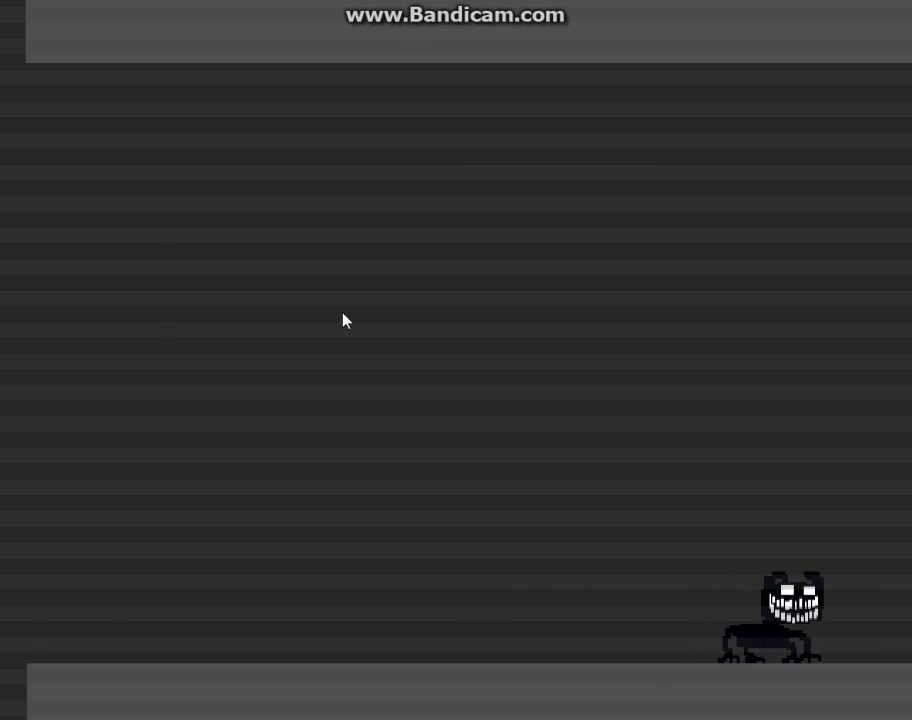
{"action": "key", "text": "Right"}
Turn the creature around and walk it left off the room's left edge
{"action": "key", "text": "Left"}
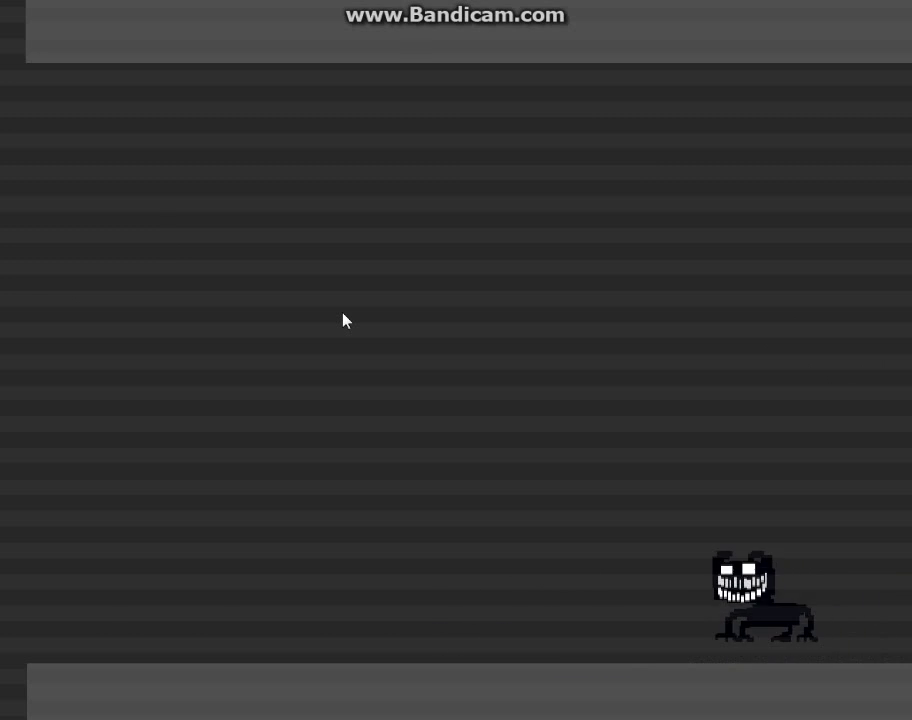
{"action": "key", "text": "Left"}
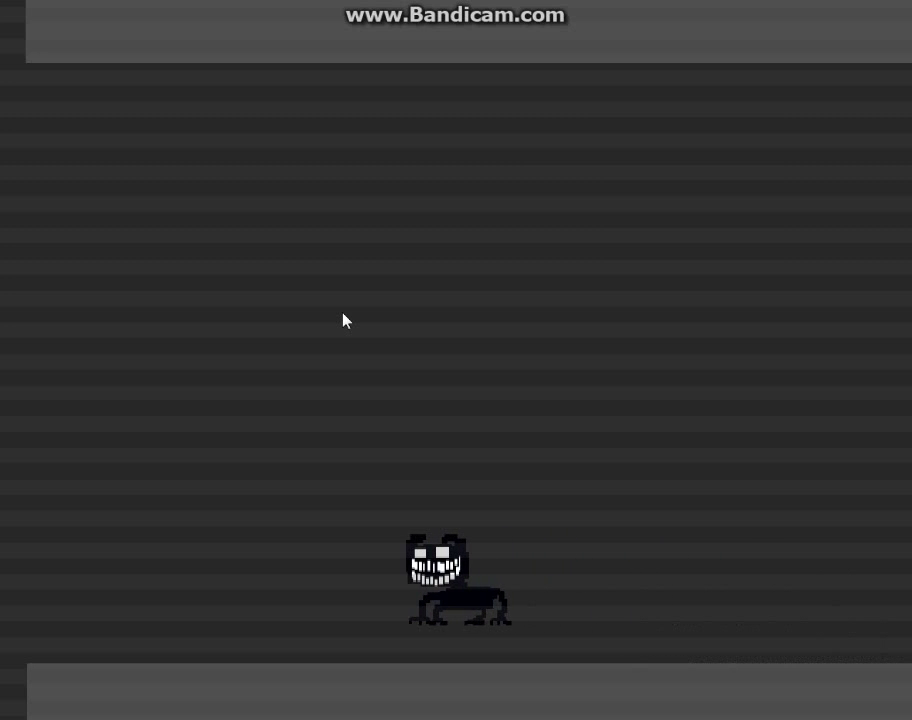
{"action": "key", "text": "Left"}
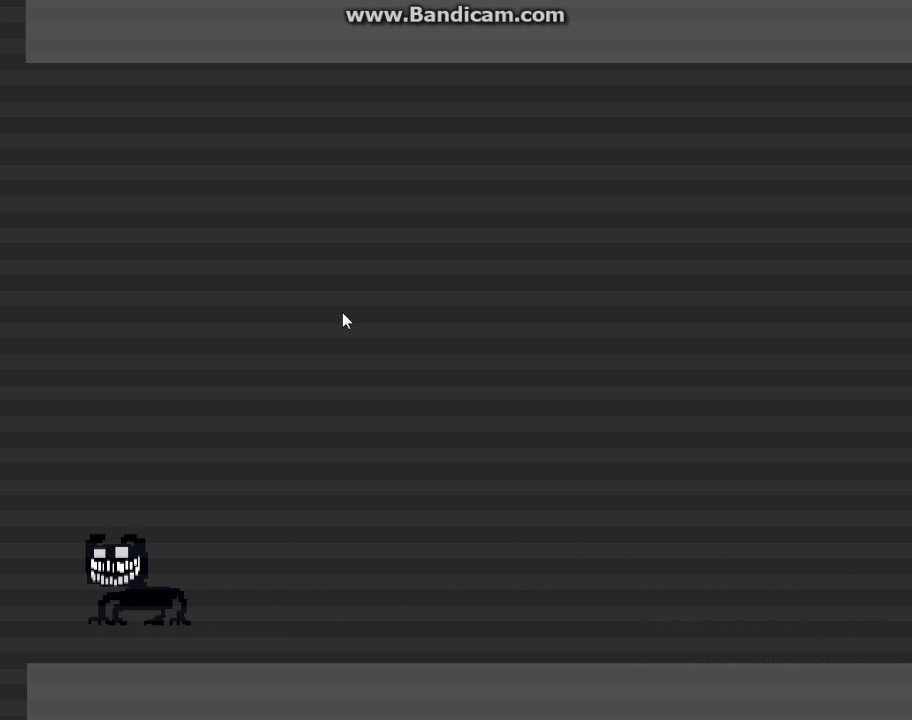
{"action": "key", "text": "Left"}
Move the creature down toward another room, then back to the enclosure room
{"action": "key", "text": "Right"}
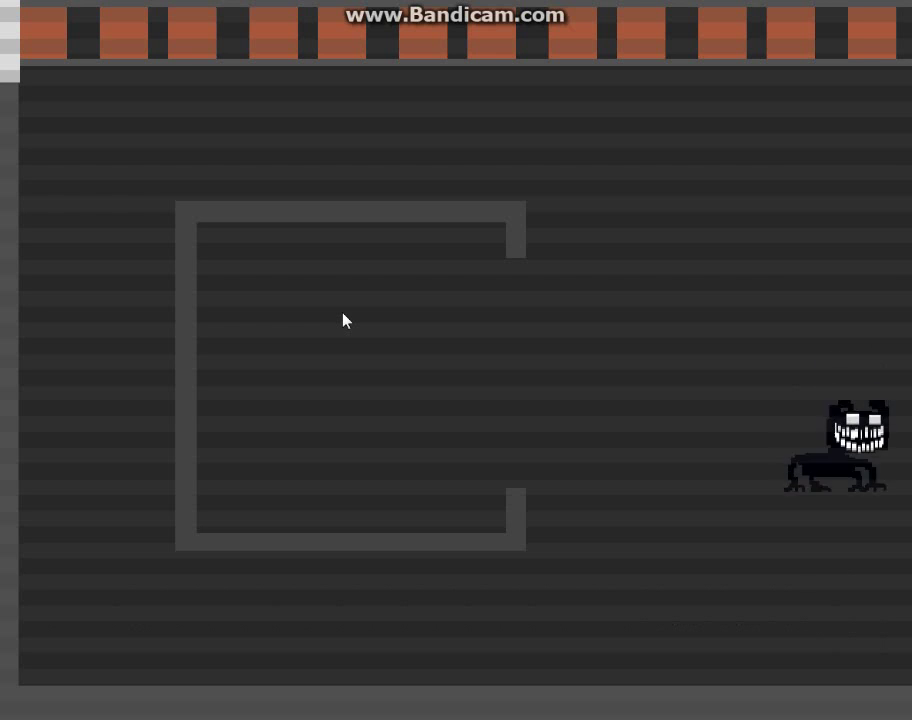
{"action": "key", "text": "Down"}
{"action": "key", "text": "Right"}
{"action": "key", "text": "Left"}
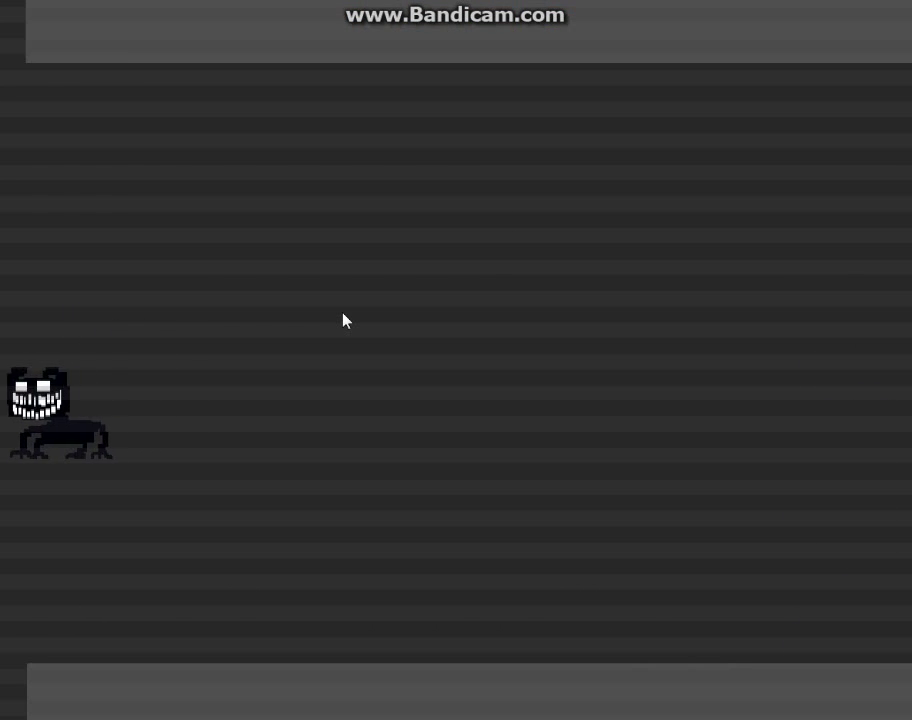
{"action": "key", "text": "Left"}
{"action": "key", "text": "Down"}
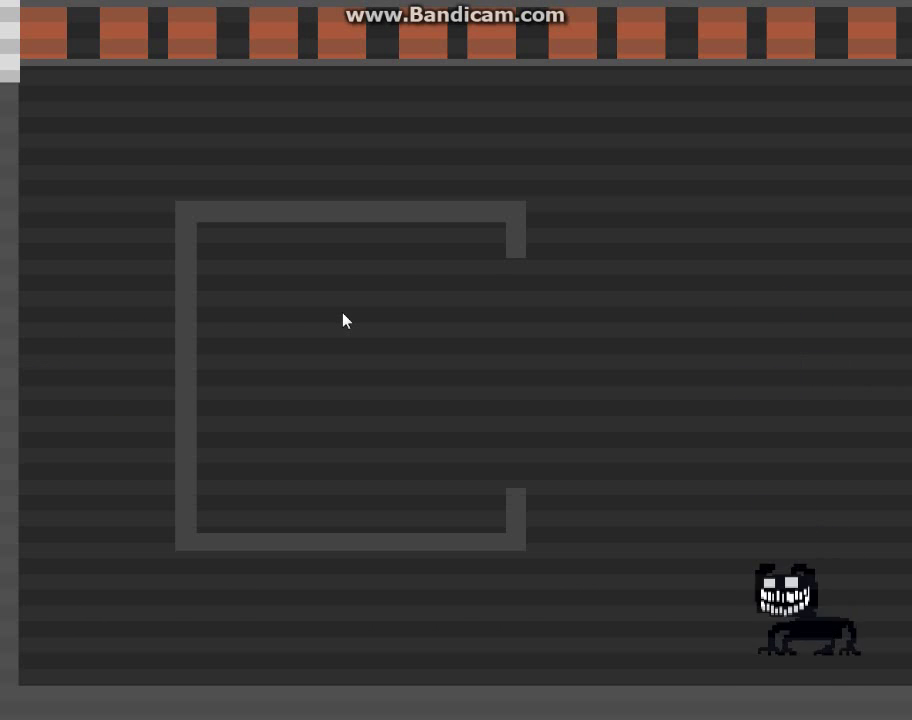
Walk the creature left below the enclosure to the bottom-left corner
{"action": "key", "text": "Left"}
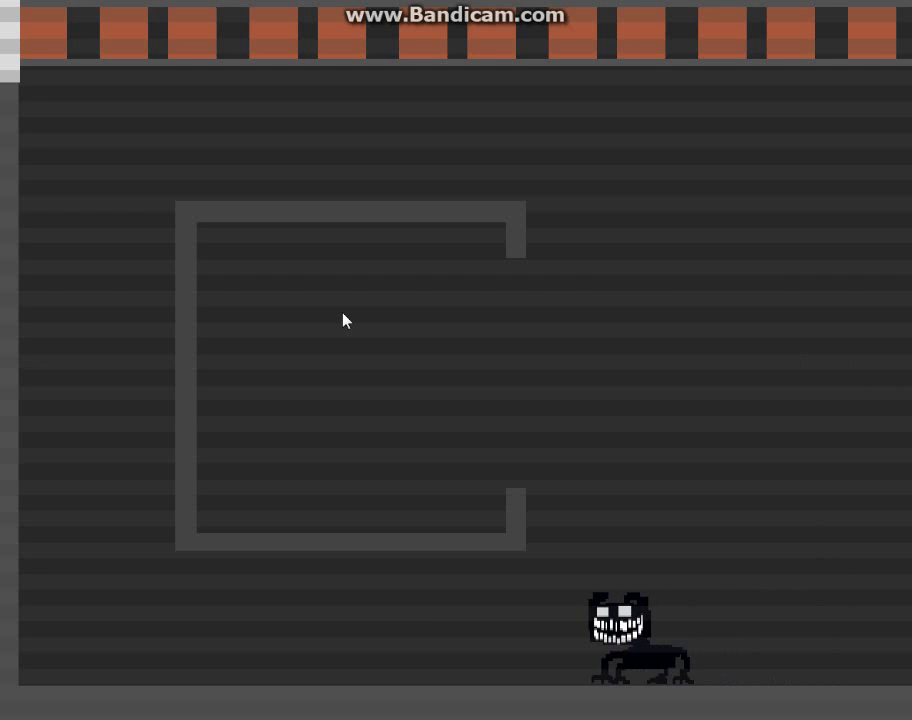
{"action": "key", "text": "Left"}
{"action": "key", "text": "Up"}
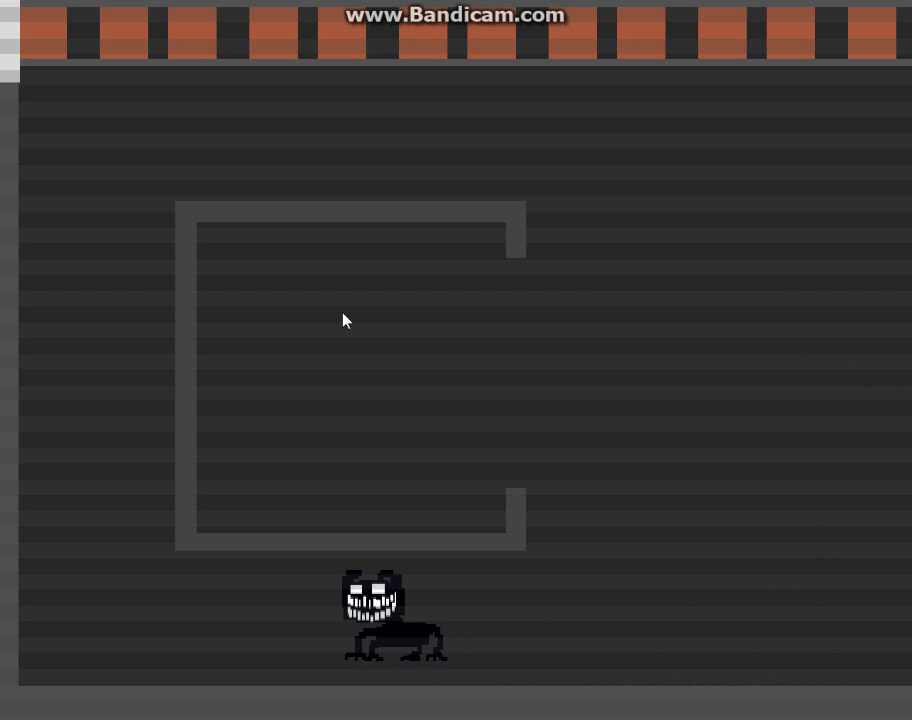
{"action": "key", "text": "Down"}
{"action": "key", "text": "Right"}
{"action": "key", "text": "Left"}
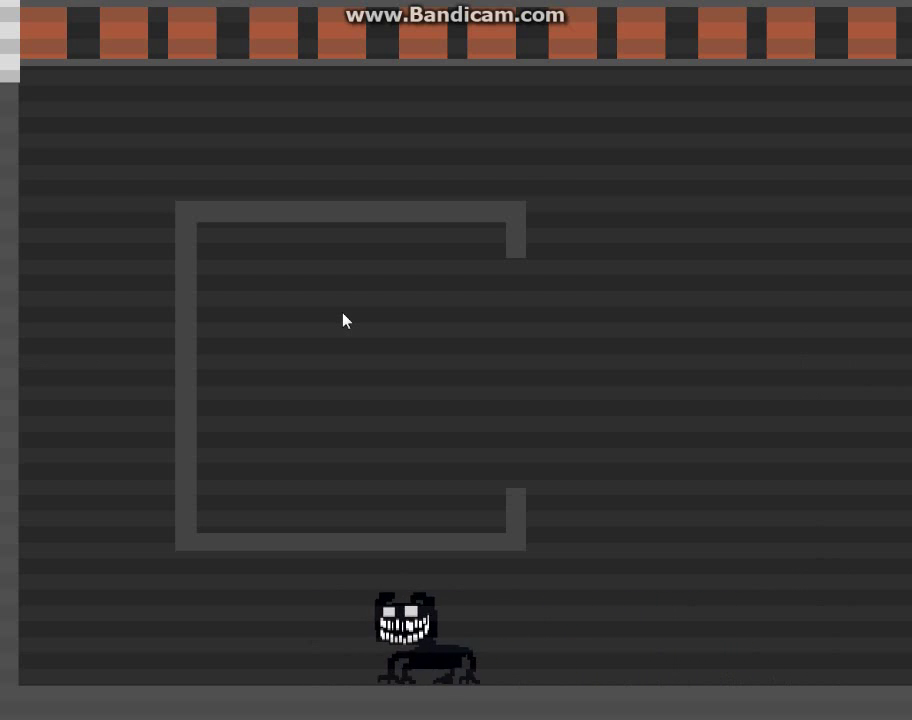
{"action": "key", "text": "Left"}
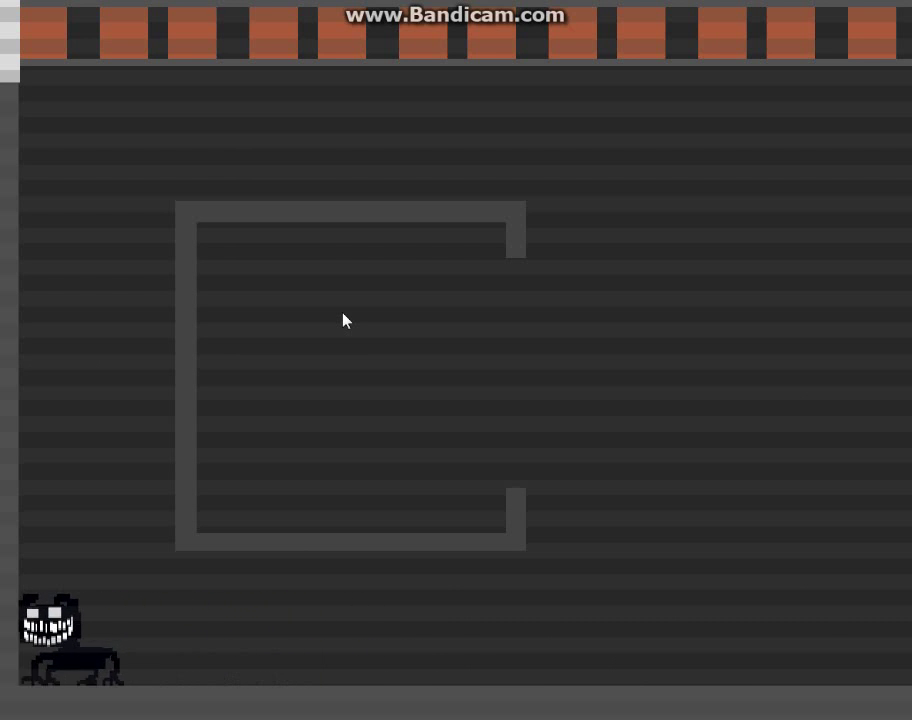
Take the creature up the left edge, back along the floor, and up beside the opening
{"action": "key", "text": "Up"}
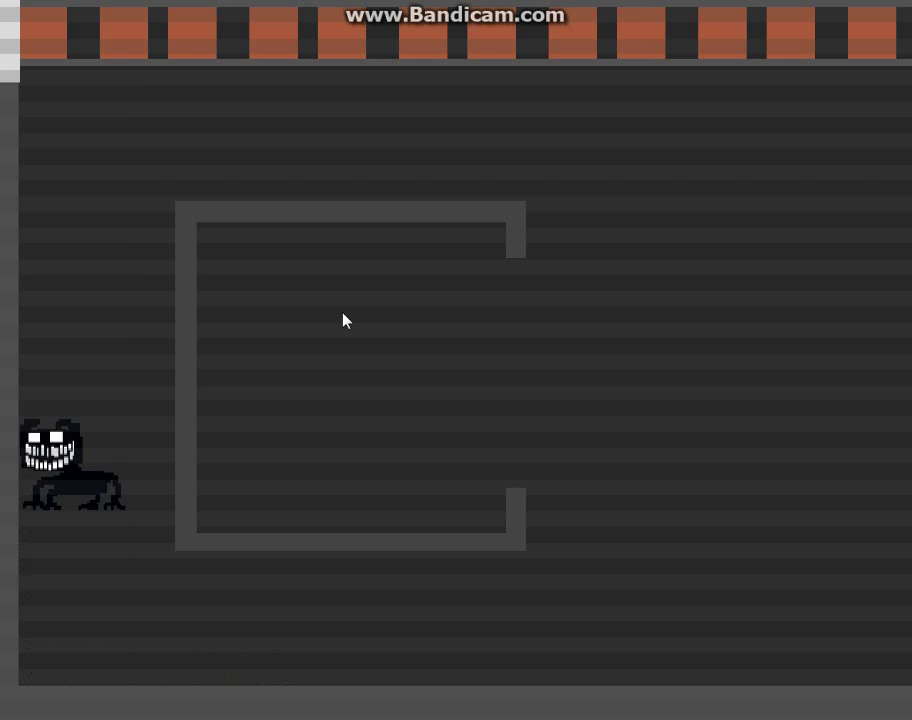
{"action": "key", "text": "Up"}
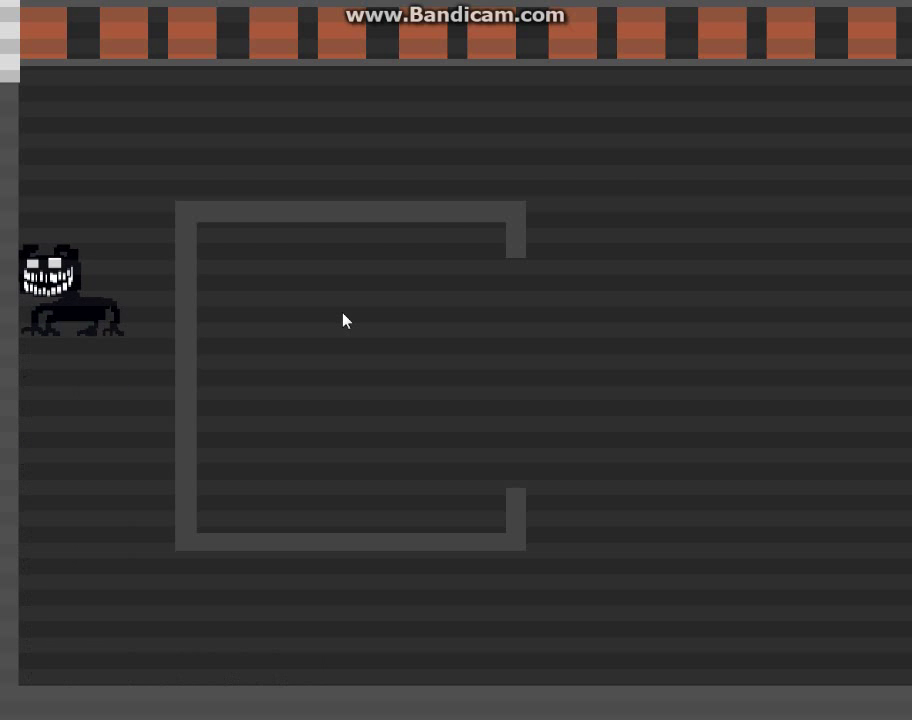
{"action": "key", "text": "Right"}
{"action": "key", "text": "Down"}
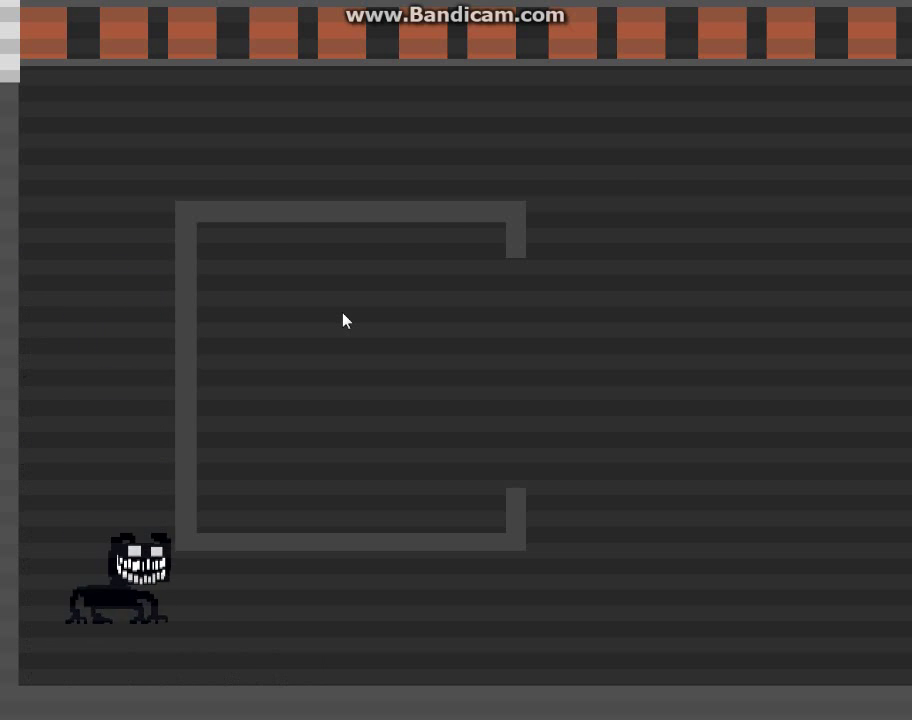
{"action": "key", "text": "Right"}
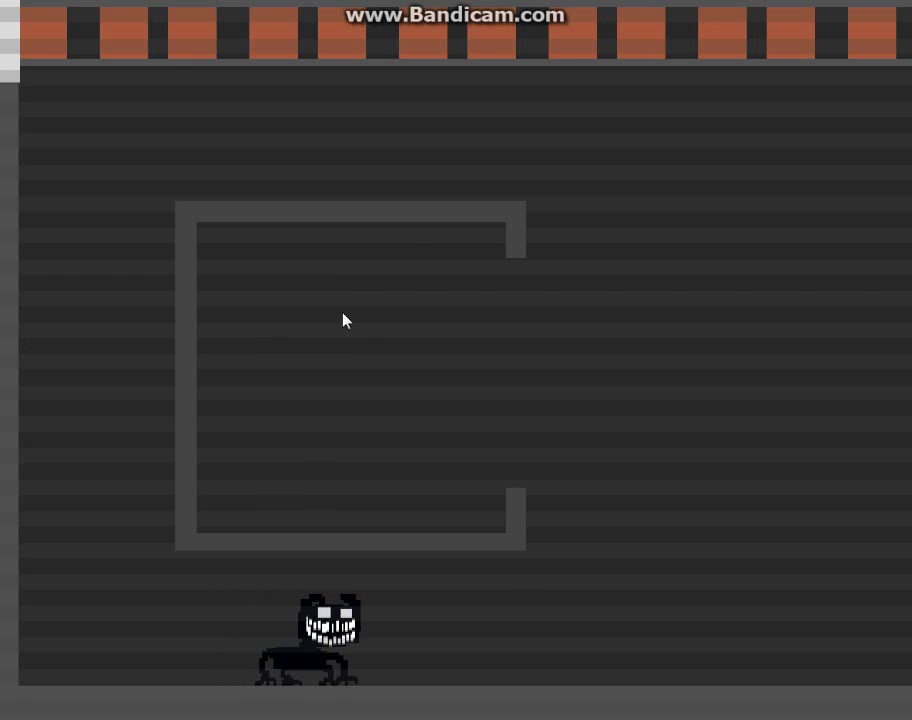
{"action": "key", "text": "Up"}
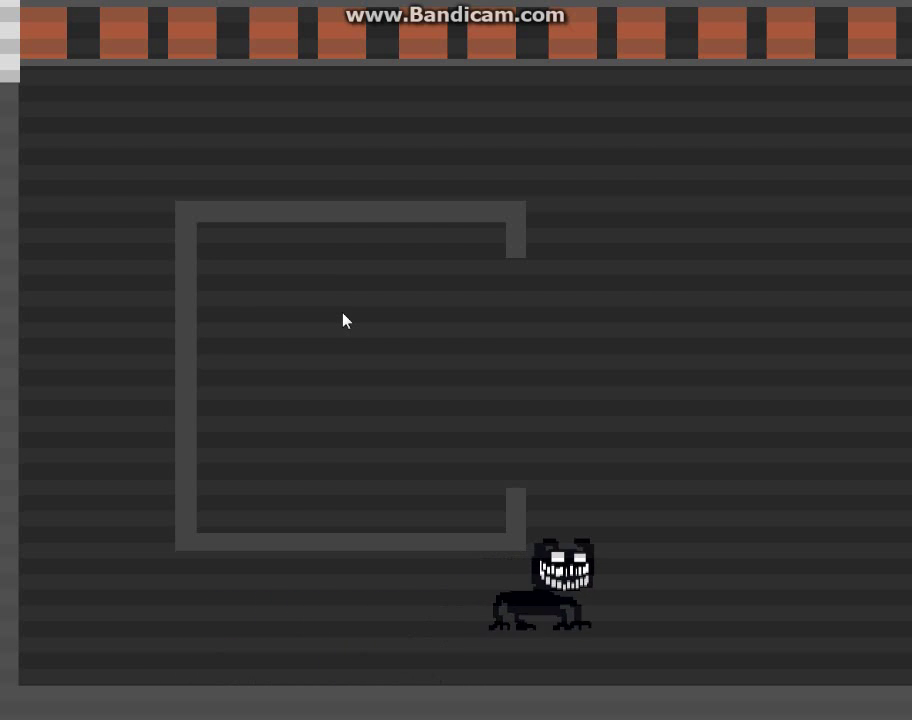
{"action": "key", "text": "Up"}
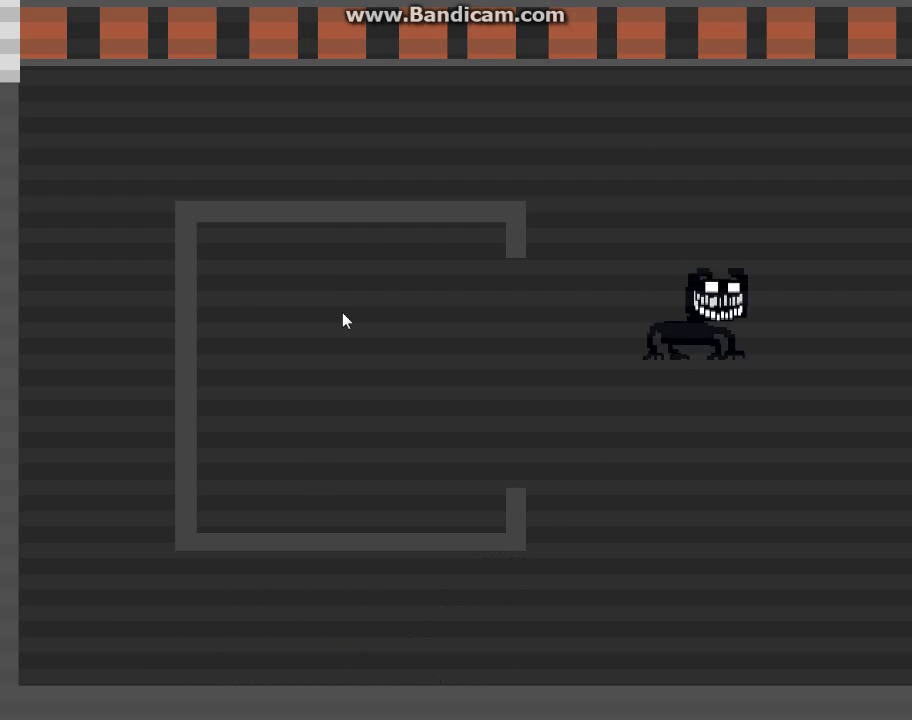